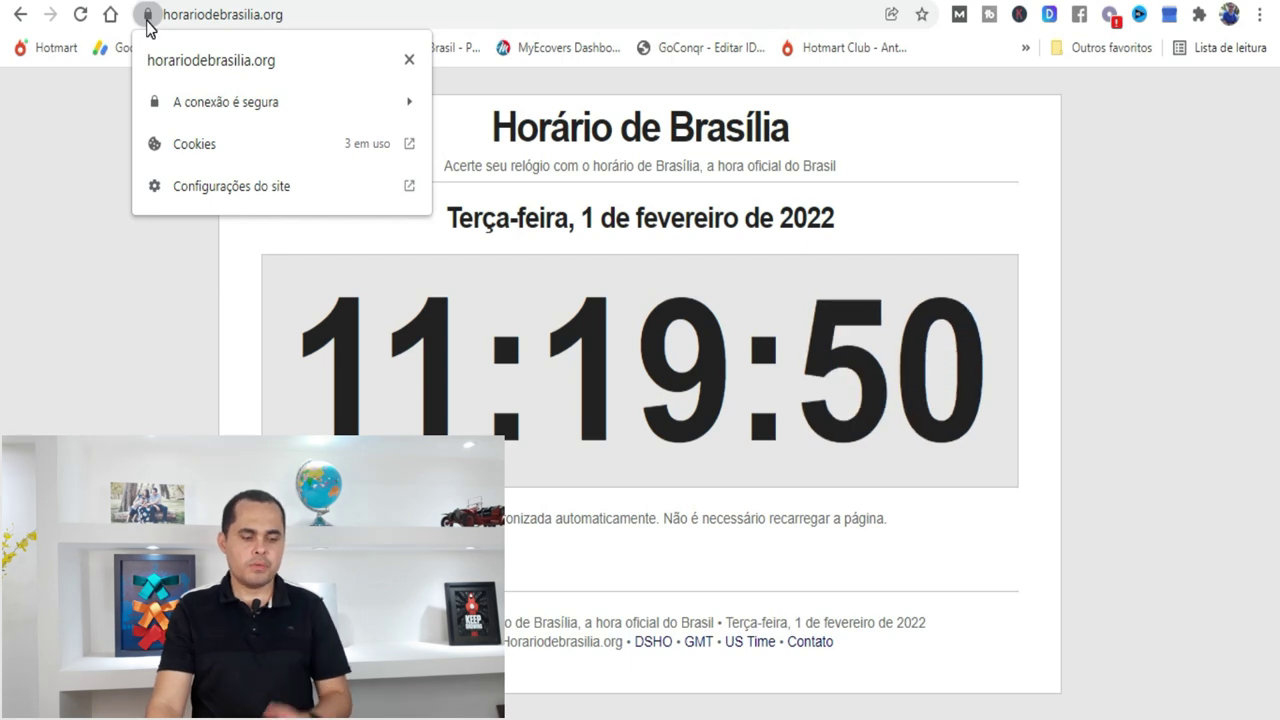
Close the site details on the Brasília time page and reload the AliExpress Portals withdrawals page to check the account balance
{"action": "left_click", "coordinate": [95, 319]}
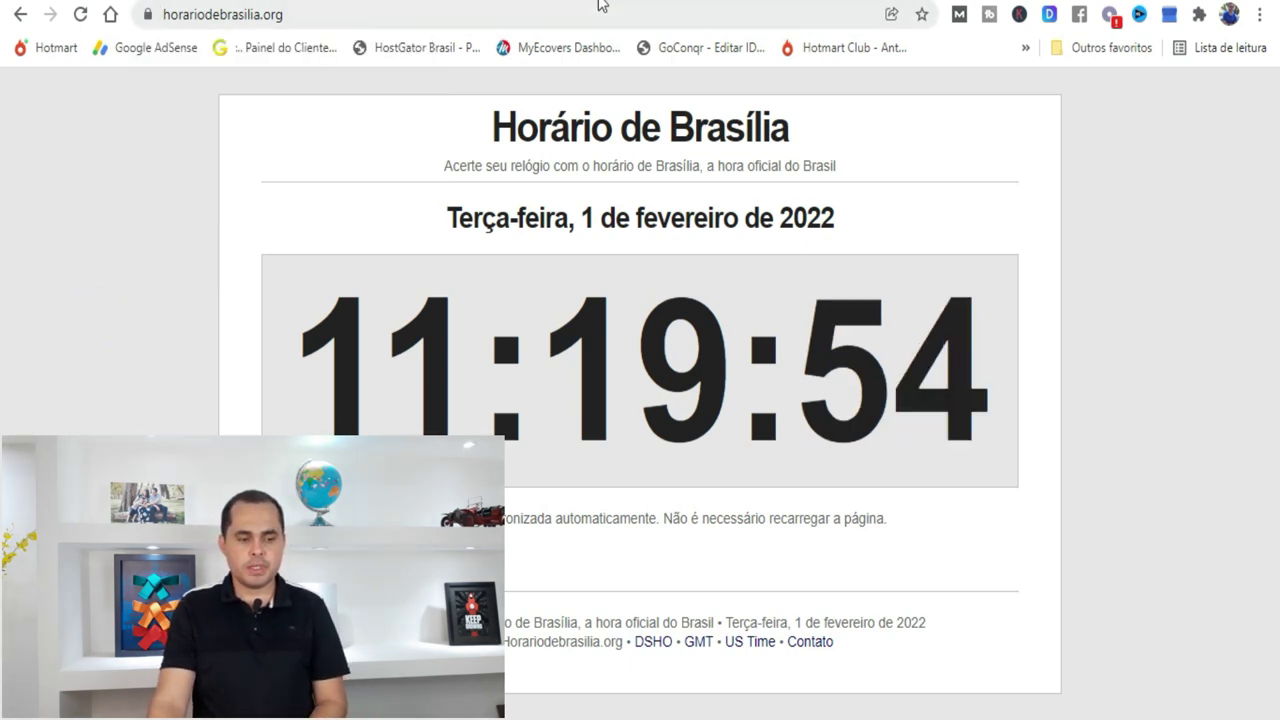
{"action": "left_click", "coordinate": [590, 2]}
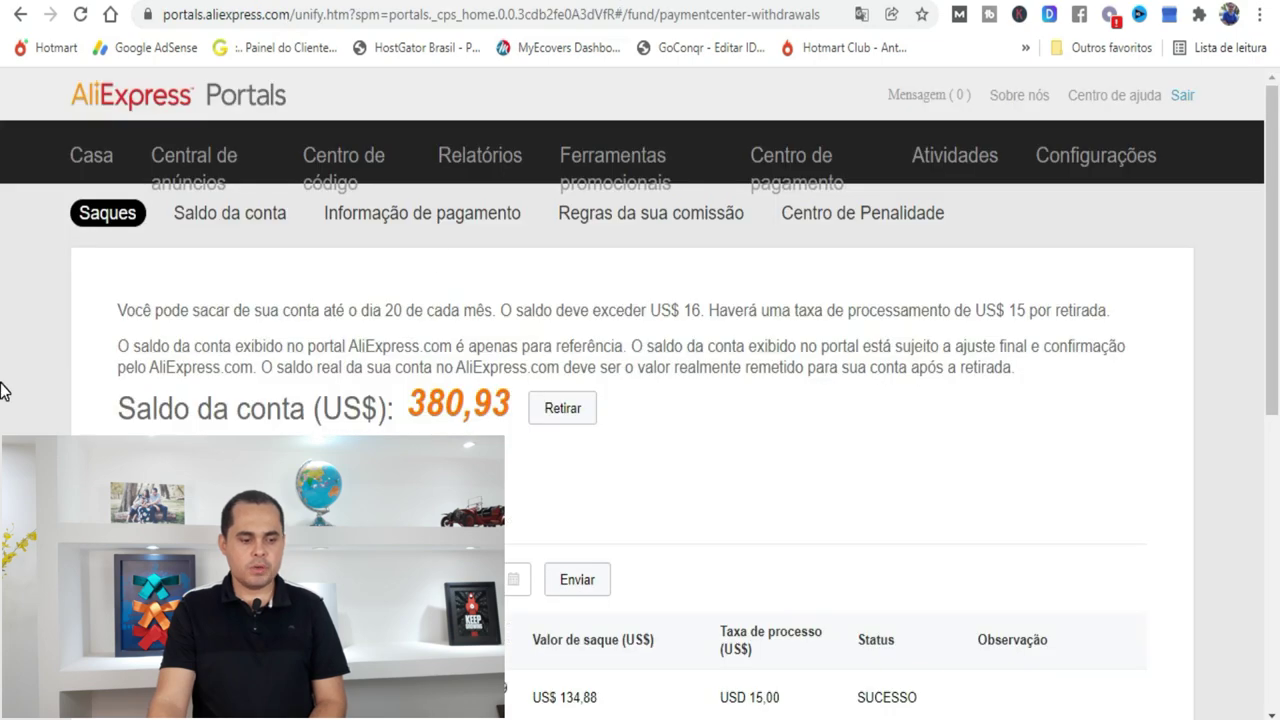
{"action": "scroll", "coordinate": [3, 390], "scroll_direction": "down", "scroll_amount": 2}
{"action": "scroll", "coordinate": [3, 390], "scroll_direction": "up", "scroll_amount": 2}
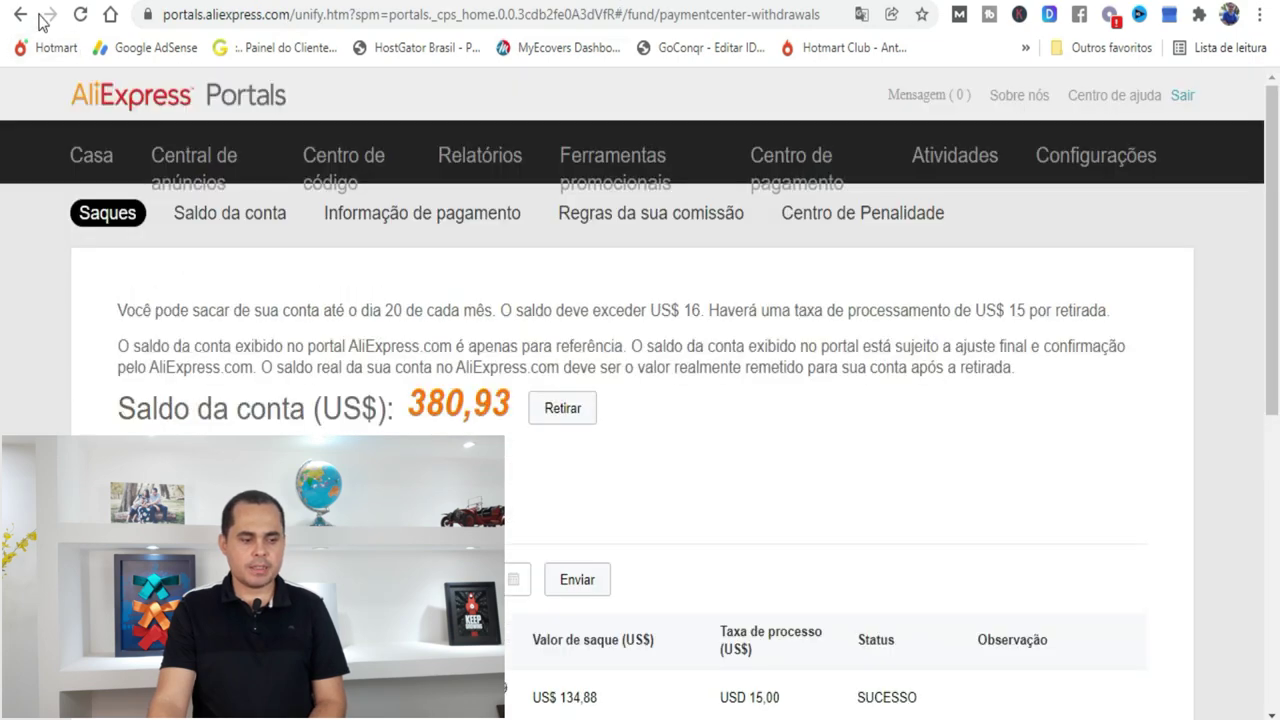
{"action": "left_click", "coordinate": [82, 16]}
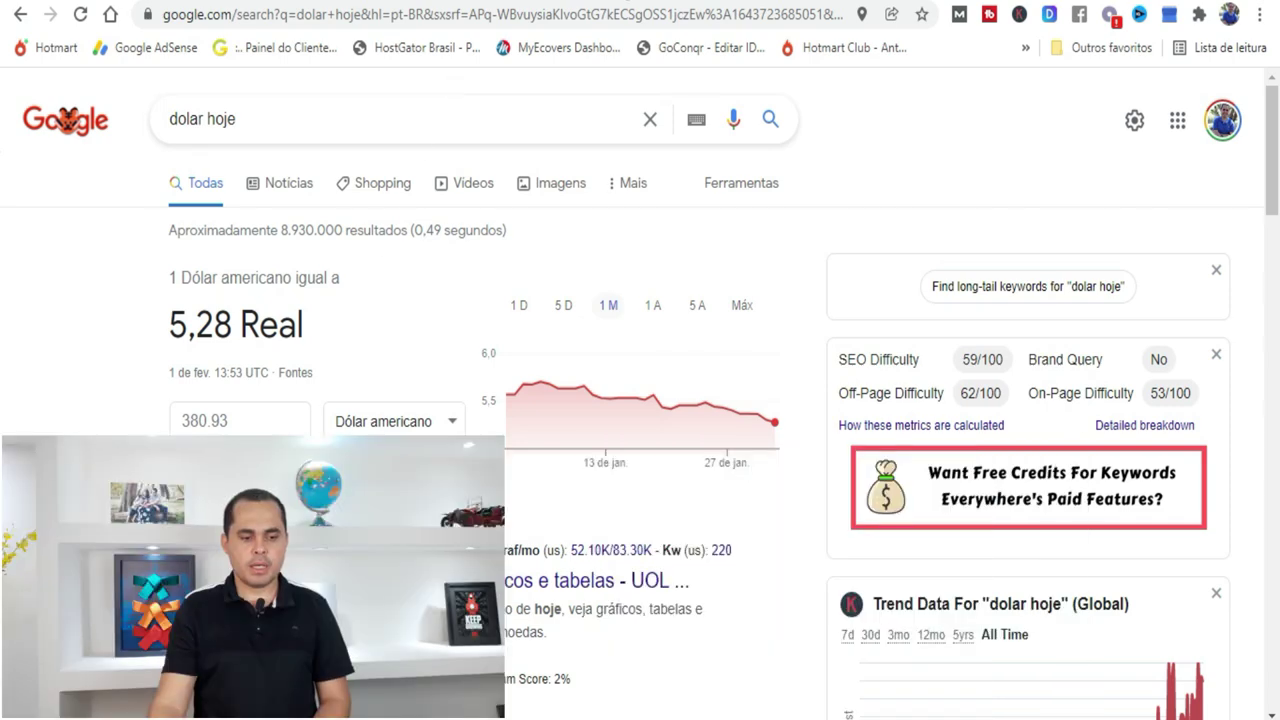
Return to the withdrawals page, bring up a cleared Calculator in always-on-top mode and place it beside the account balance
{"action": "left_click", "coordinate": [602, 6]}
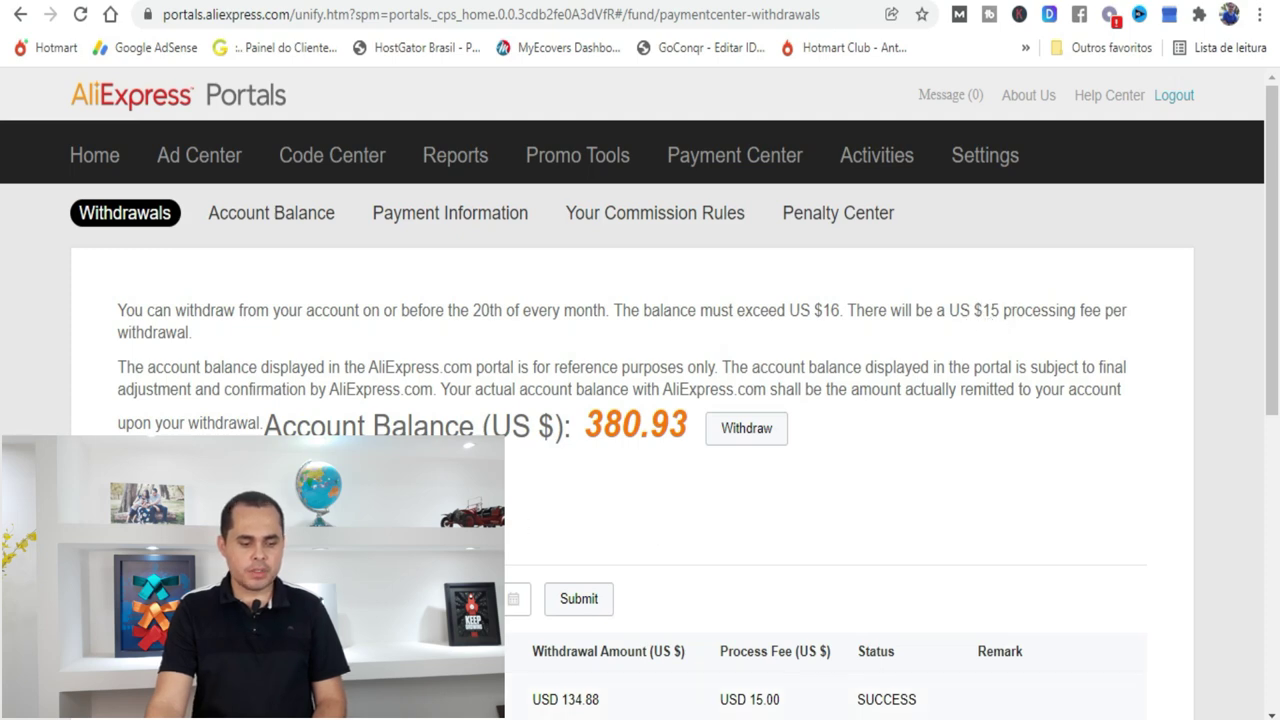
{"action": "key", "text": "alt+Tab"}
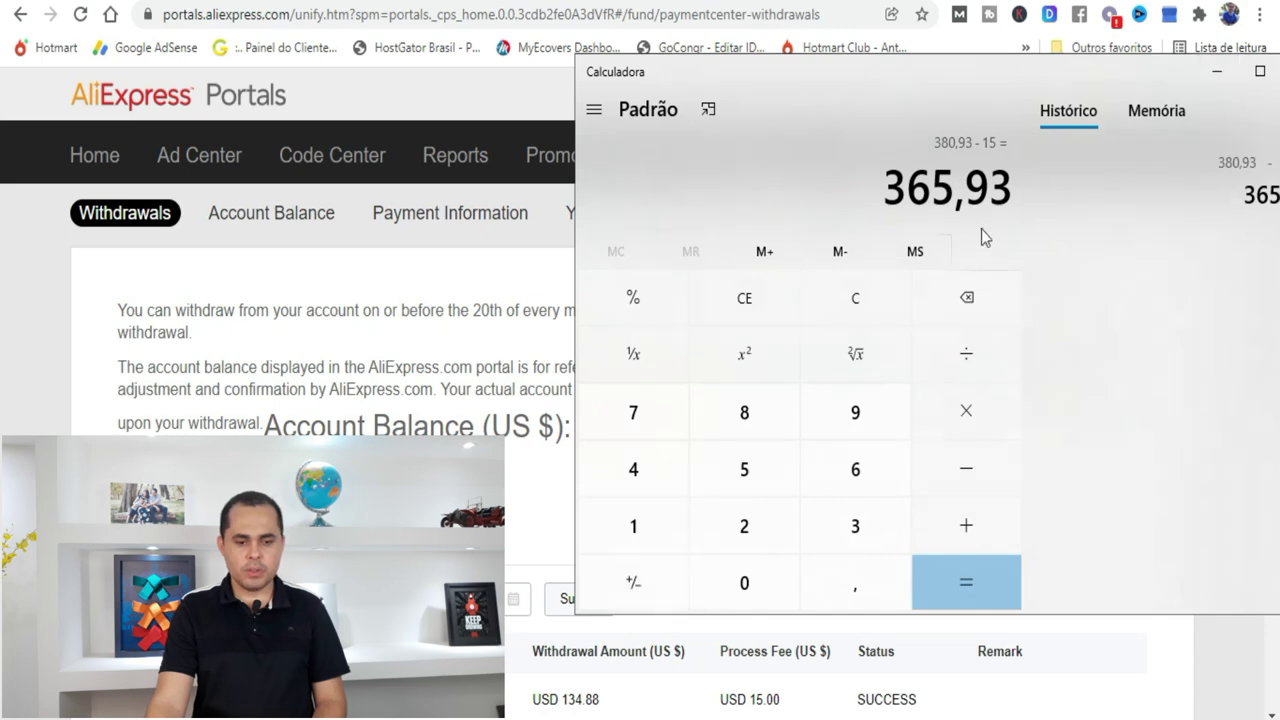
{"action": "left_click", "coordinate": [855, 297]}
{"action": "left_click", "coordinate": [708, 109]}
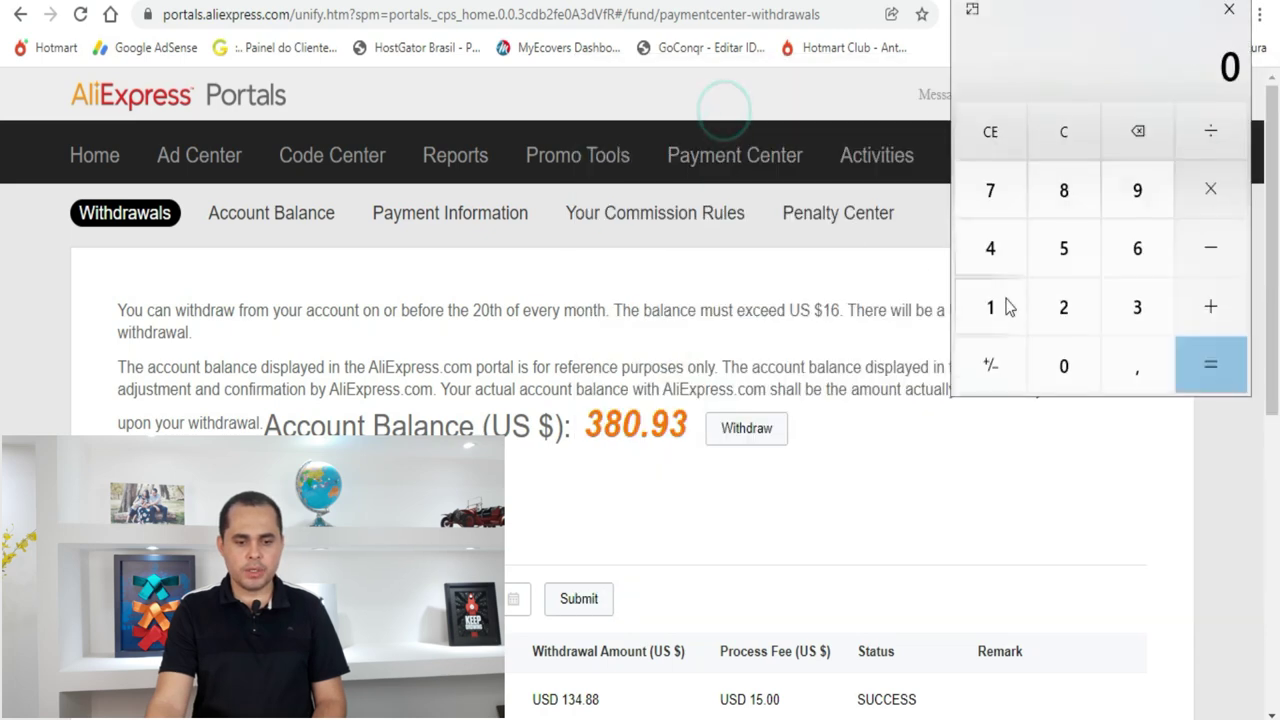
{"action": "left_click_drag", "start_coordinate": [1091, 23], "coordinate": [229, 209]}
Calculate 380,93 minus the 15 processing fee in the calculator
{"action": "left_click", "coordinate": [272, 496]}
{"action": "left_click", "coordinate": [196, 385]}
{"action": "left_click", "coordinate": [199, 555]}
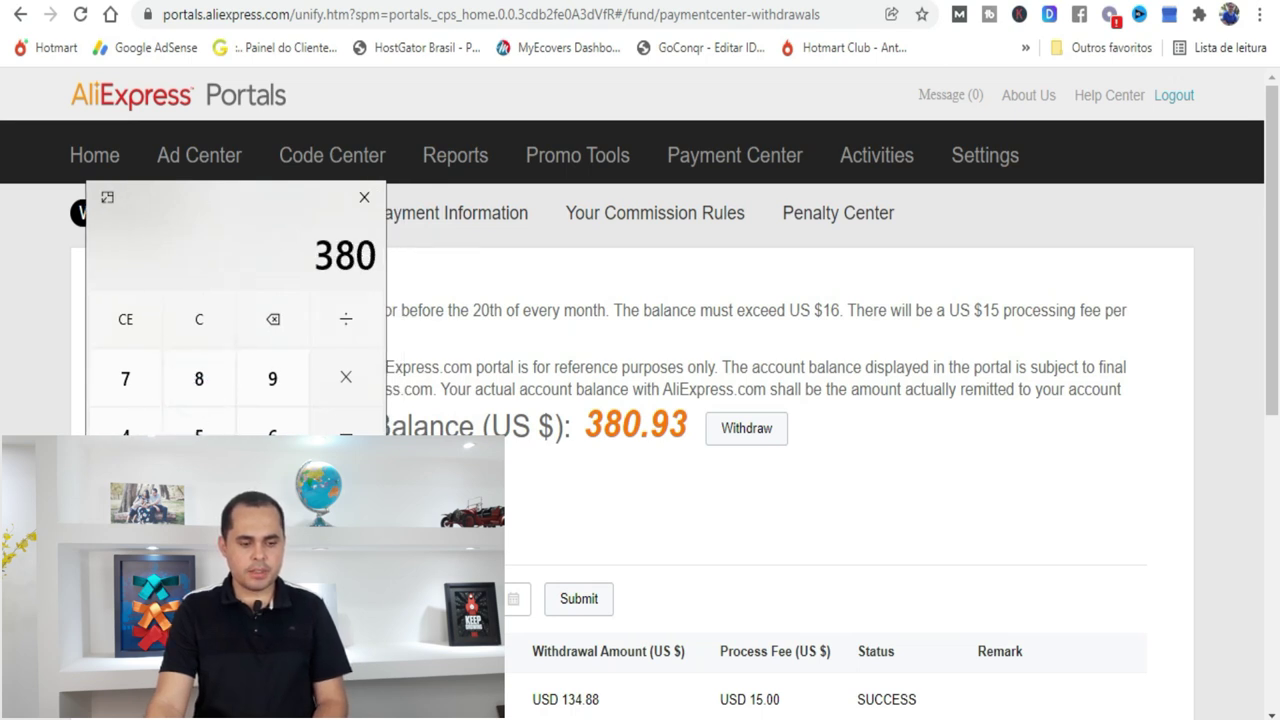
{"action": "left_click", "coordinate": [272, 555]}
{"action": "left_click", "coordinate": [272, 378]}
{"action": "left_click", "coordinate": [272, 496]}
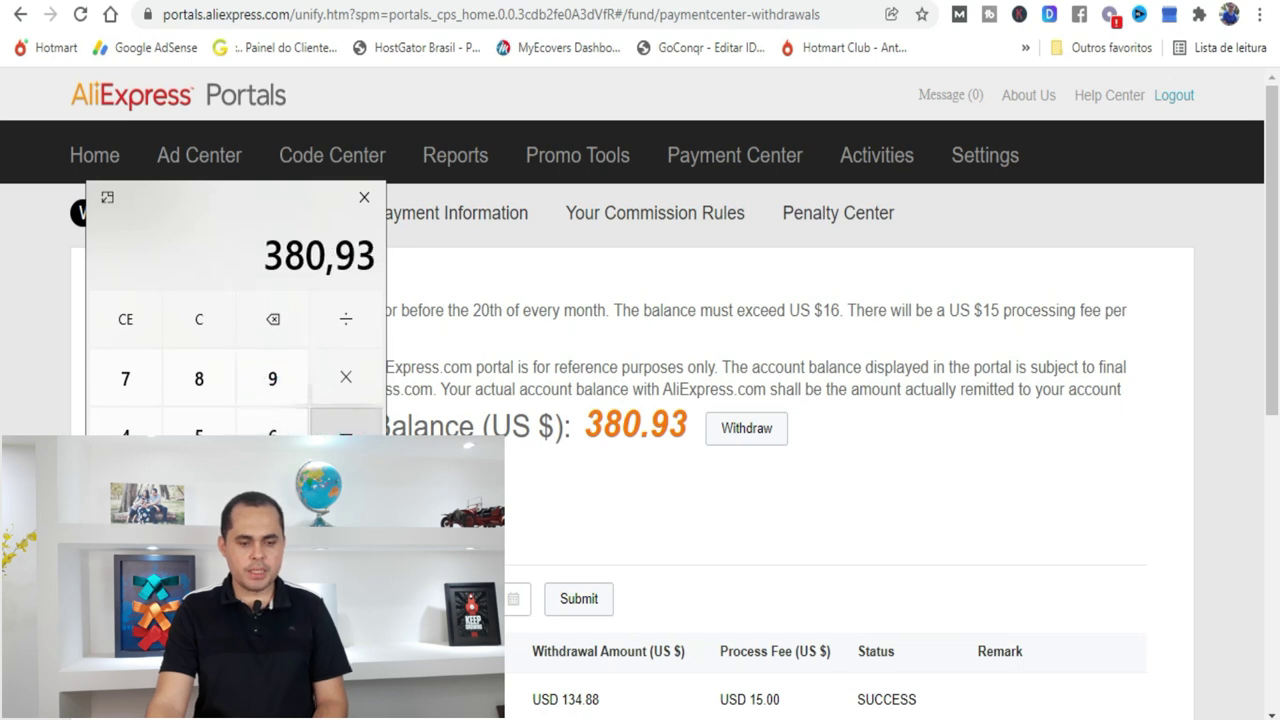
{"action": "left_click", "coordinate": [125, 496]}
{"action": "left_click", "coordinate": [199, 436]}
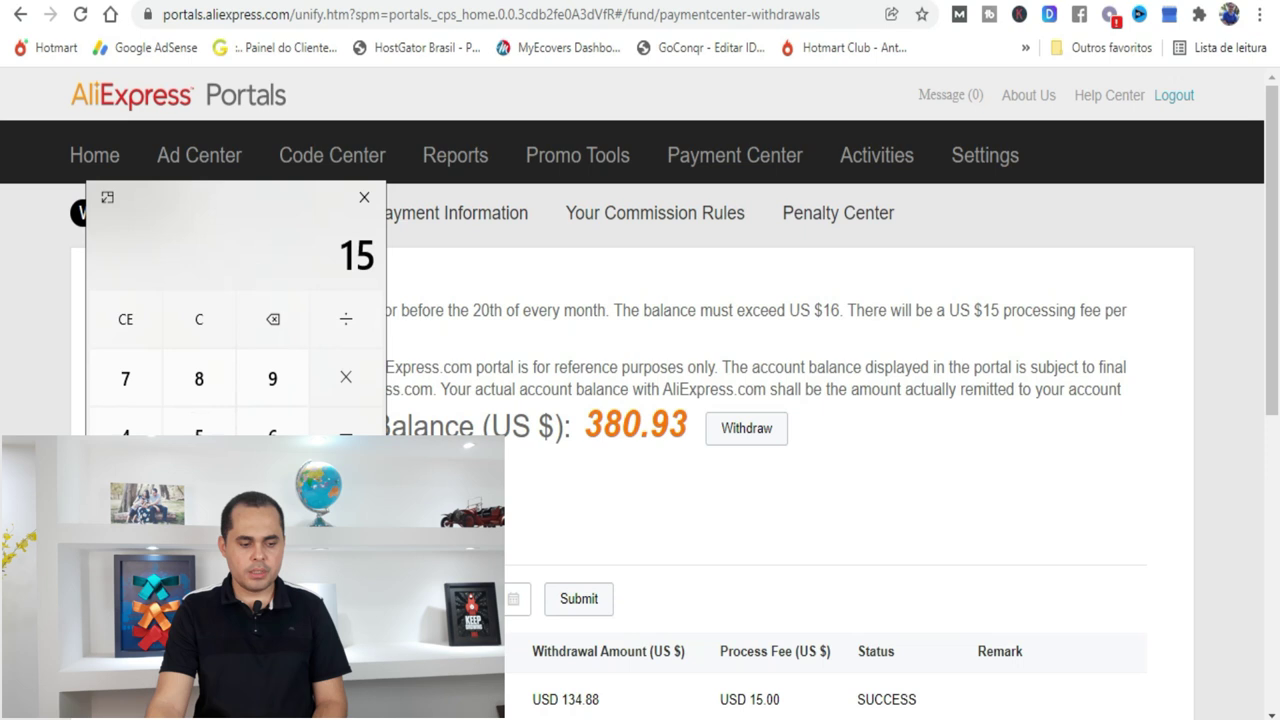
{"action": "left_click", "coordinate": [272, 555]}
{"action": "type", "text": "00"}
{"action": "key", "text": "Return"}
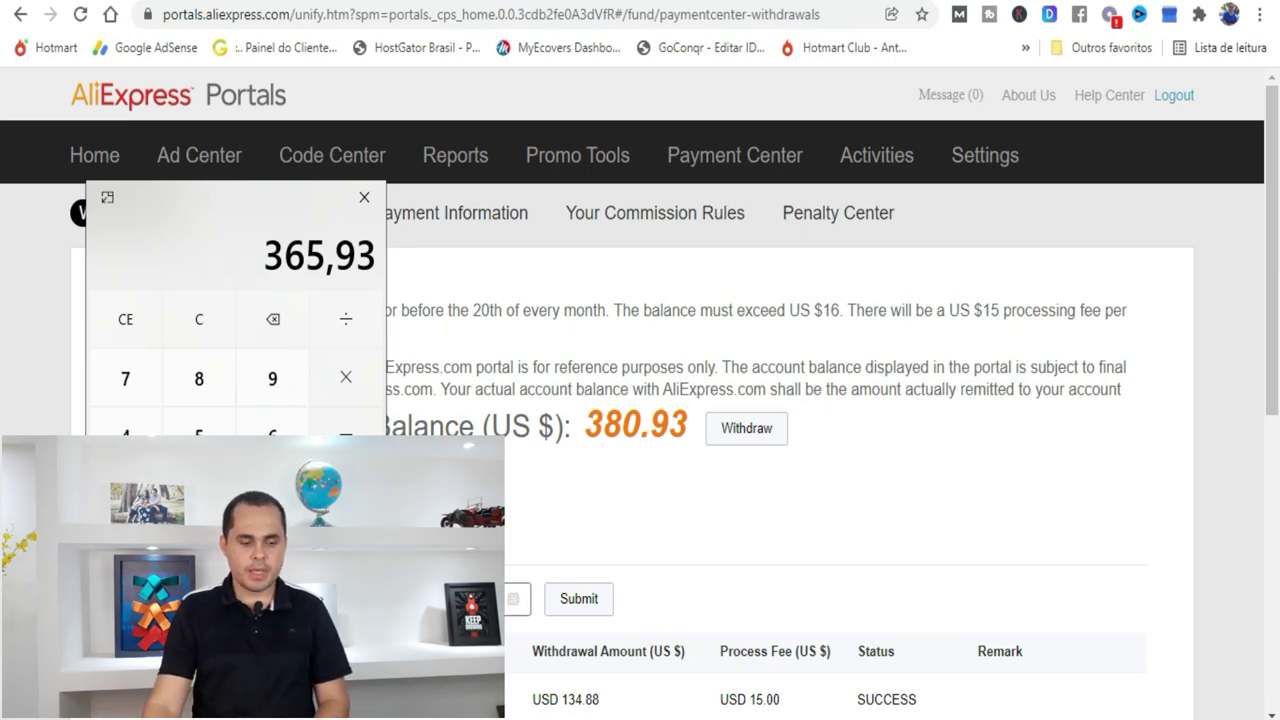
Start a commission withdrawal, choose the second listed bank account and move the calculator clear of the form's fields
{"action": "left_click", "coordinate": [830, 449]}
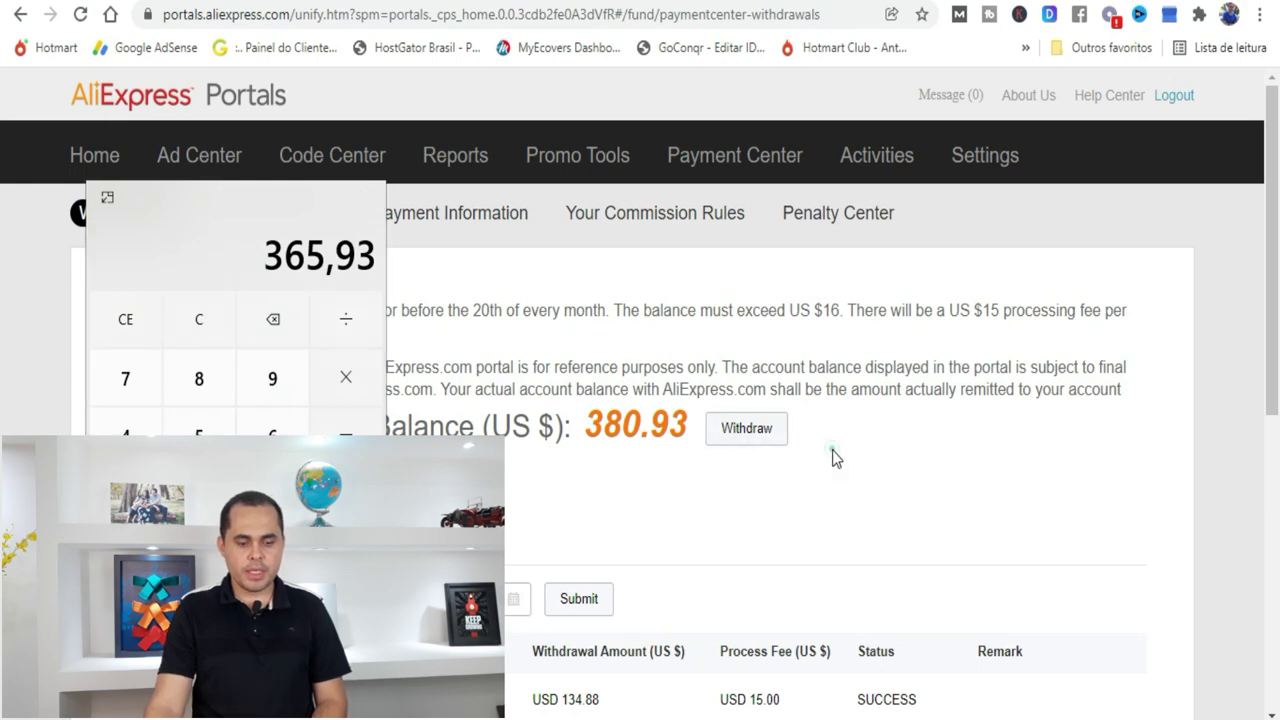
{"action": "left_click", "coordinate": [752, 432]}
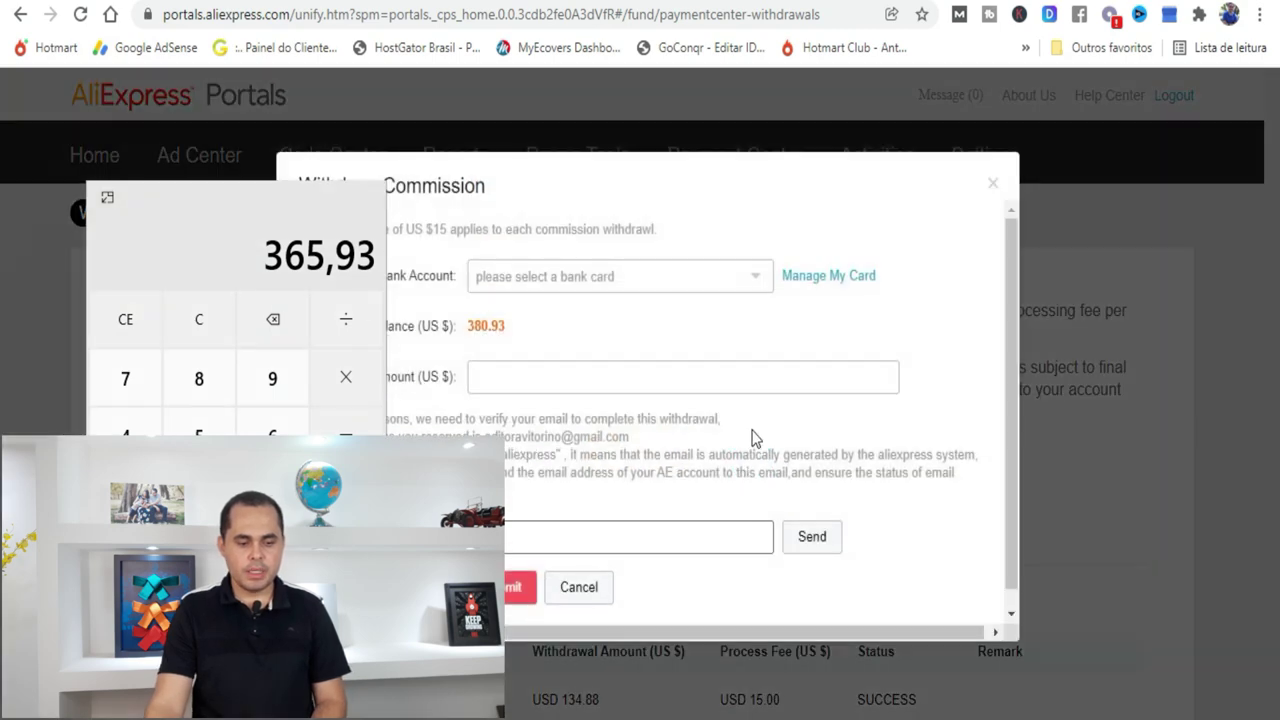
{"action": "left_click", "coordinate": [591, 281]}
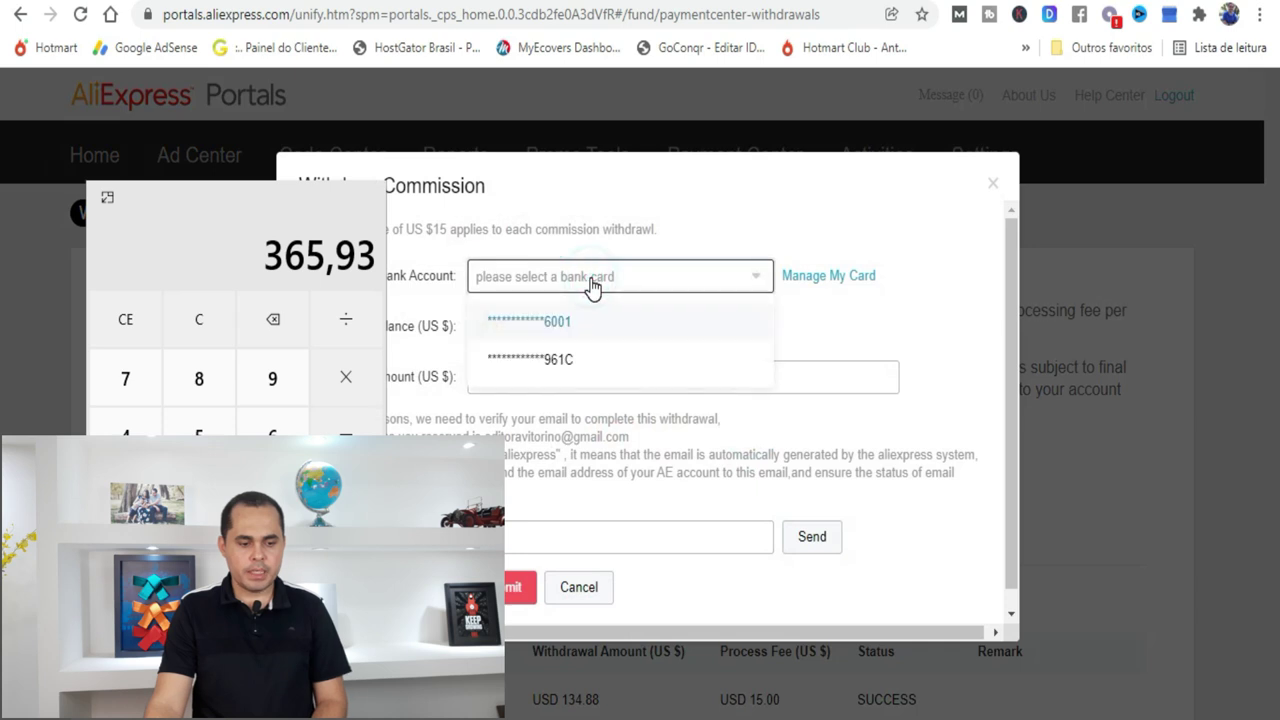
{"action": "left_click", "coordinate": [572, 362]}
{"action": "left_click_drag", "start_coordinate": [285, 200], "coordinate": [1119, 169]}
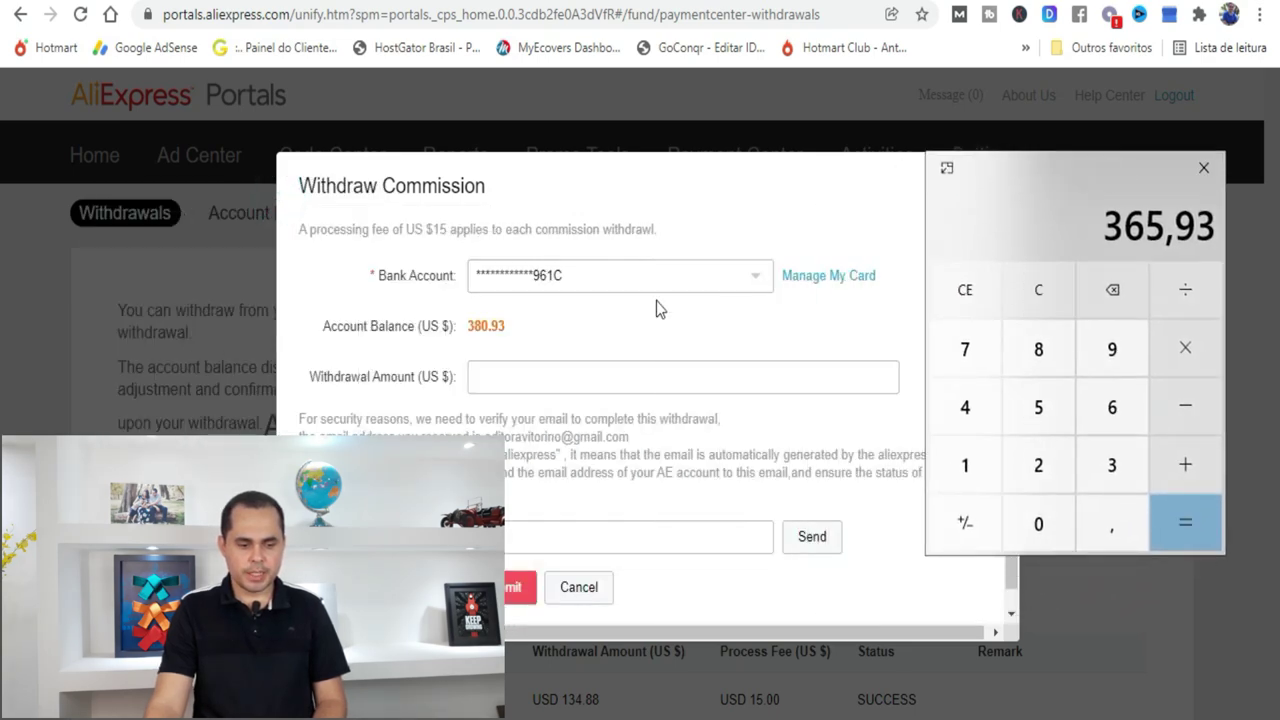
Set the withdrawal amount to 365.93 US dollars
{"action": "left_click", "coordinate": [507, 377]}
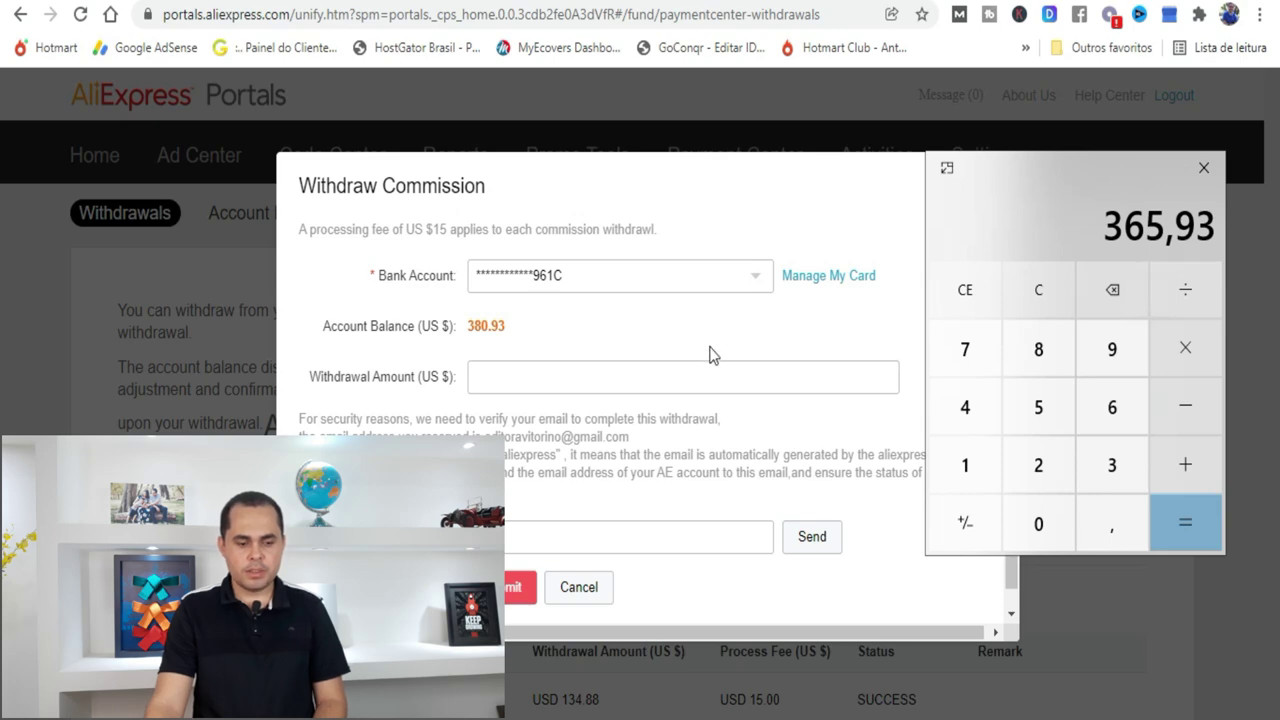
{"action": "left_click", "coordinate": [569, 368]}
{"action": "type", "text": "365"}
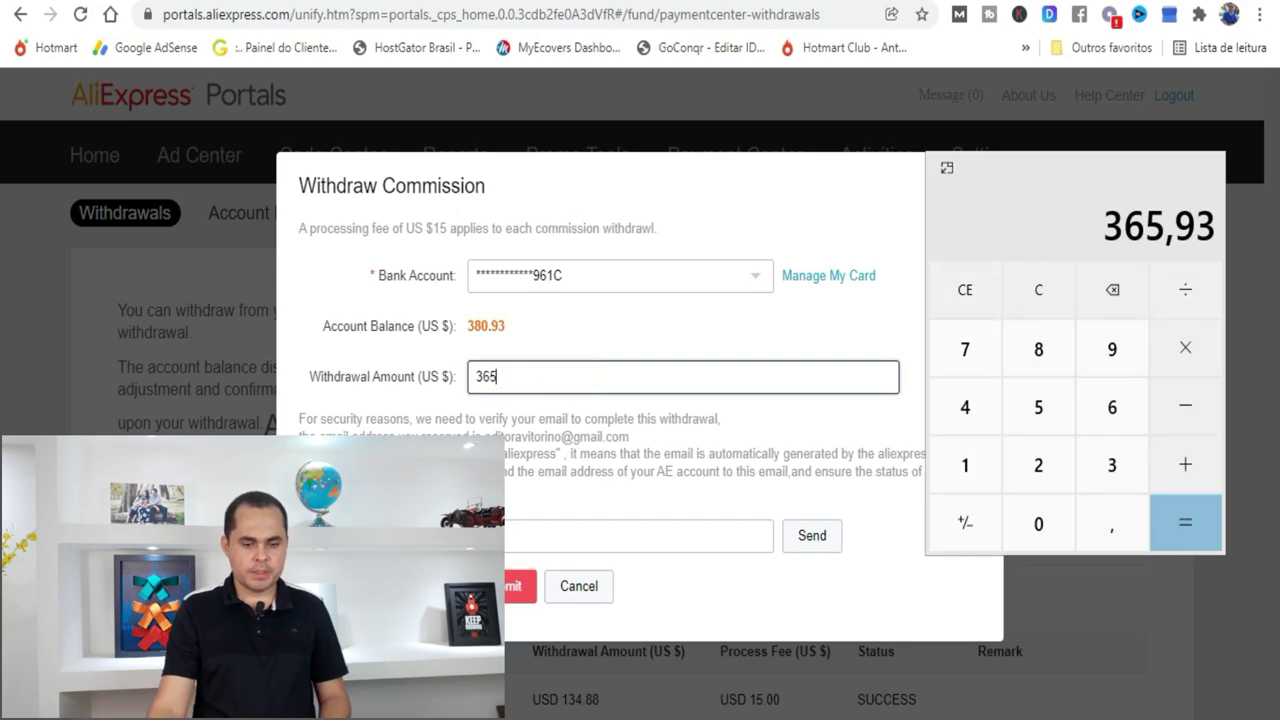
{"action": "type", "text": ".93"}
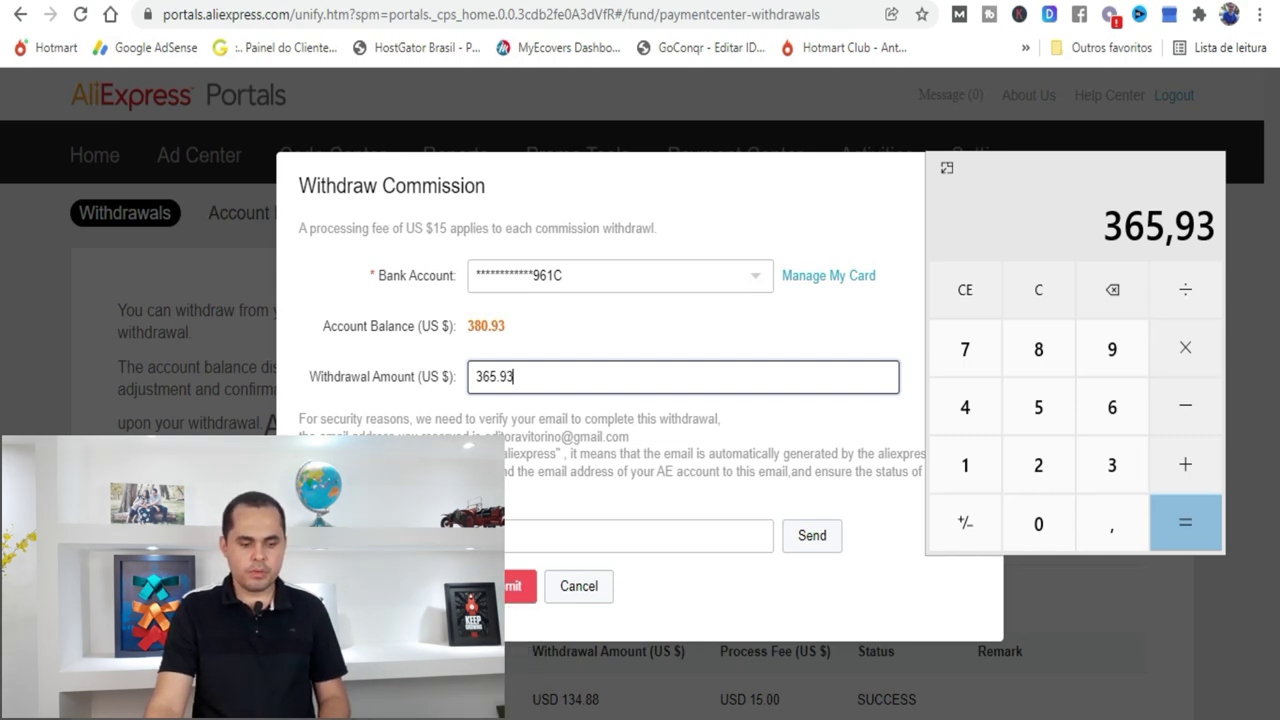
Request the email verification code for the withdrawal and make the verification code field ready for entry
{"action": "left_click", "coordinate": [678, 532]}
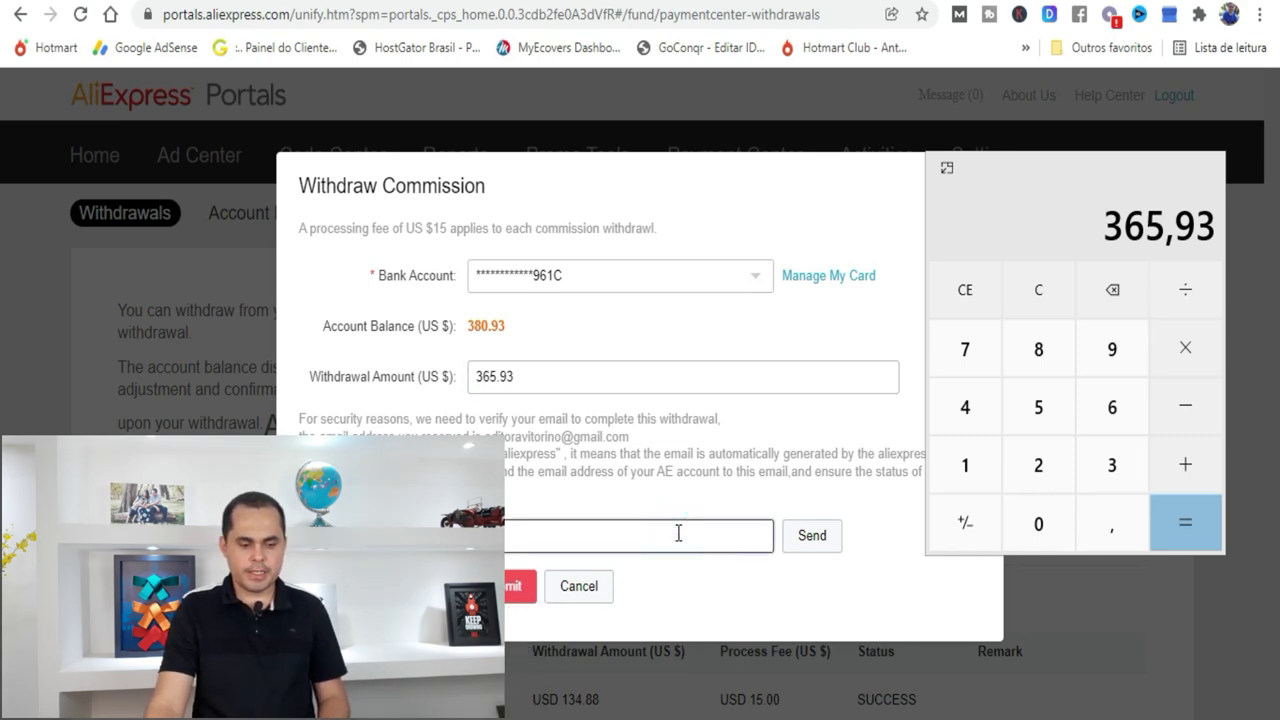
{"action": "left_click", "coordinate": [814, 548]}
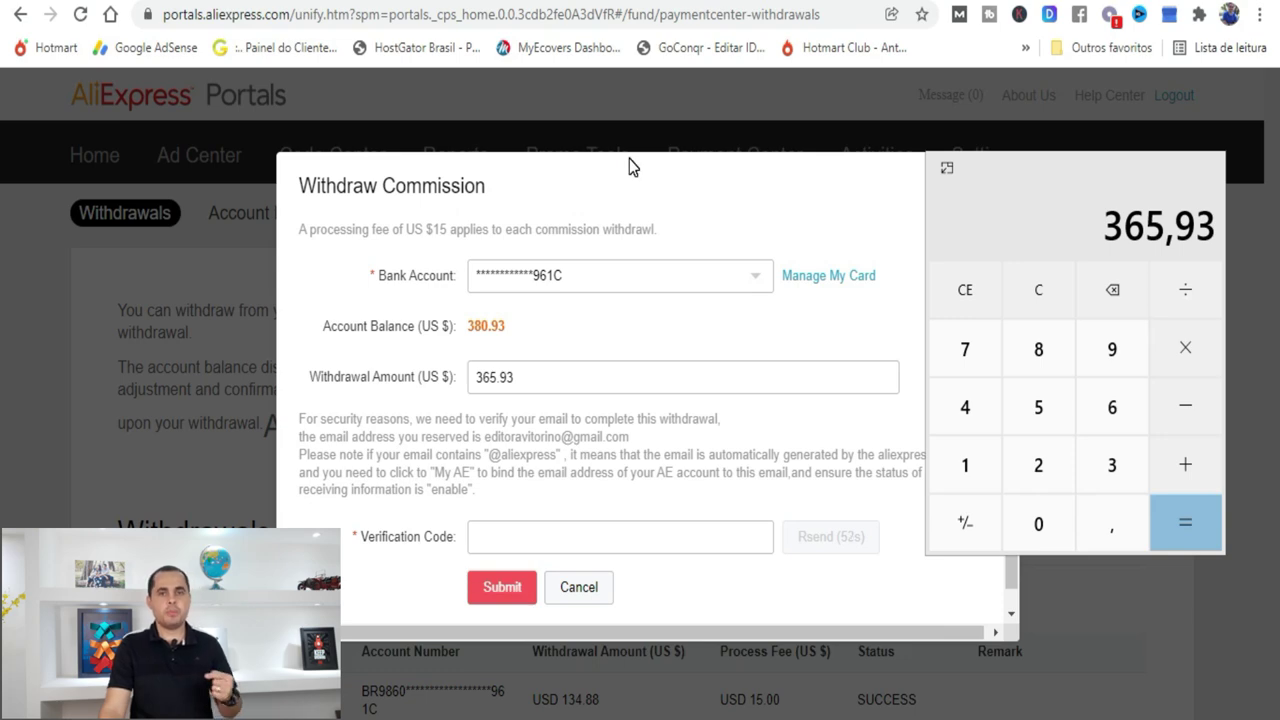
{"action": "left_click", "coordinate": [560, 537]}
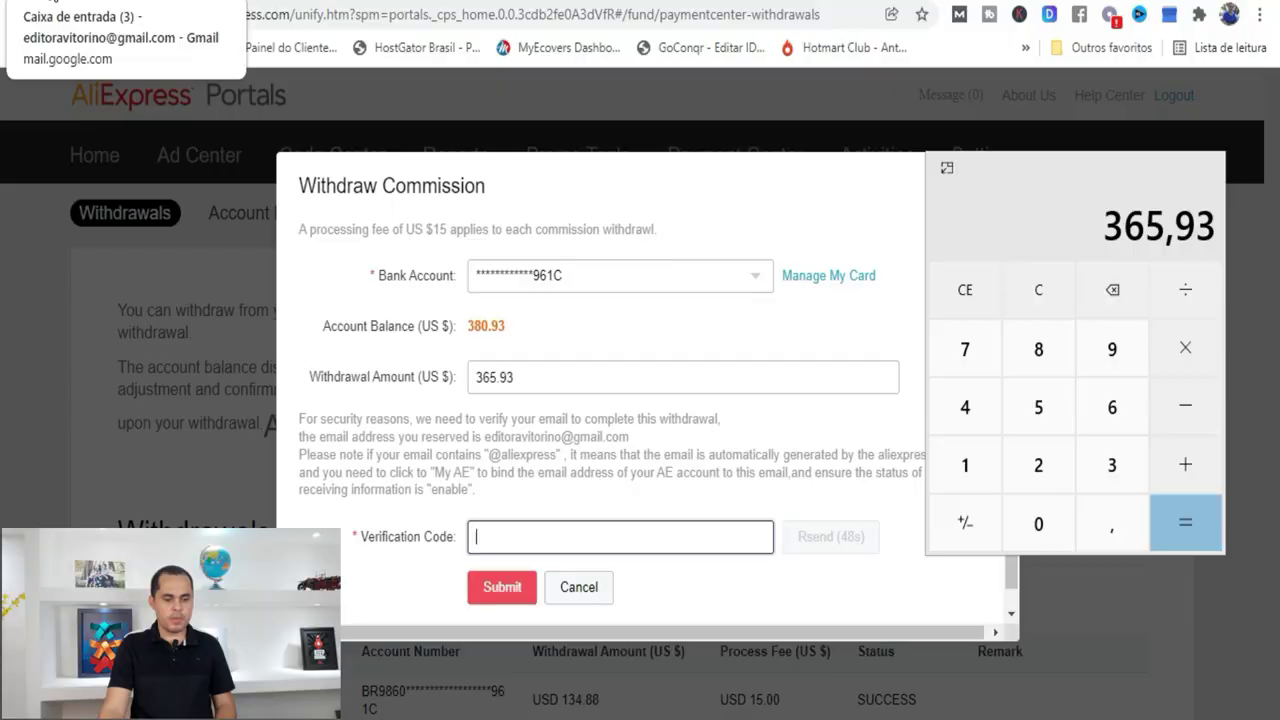
Copy the verification code from the AliExpress email in Gmail into the form's verification code field and submit the withdrawal
{"action": "left_click", "coordinate": [52, 3]}
{"action": "left_click_drag", "start_coordinate": [972, 456], "coordinate": [1049, 466]}
{"action": "key", "text": "ctrl+c"}
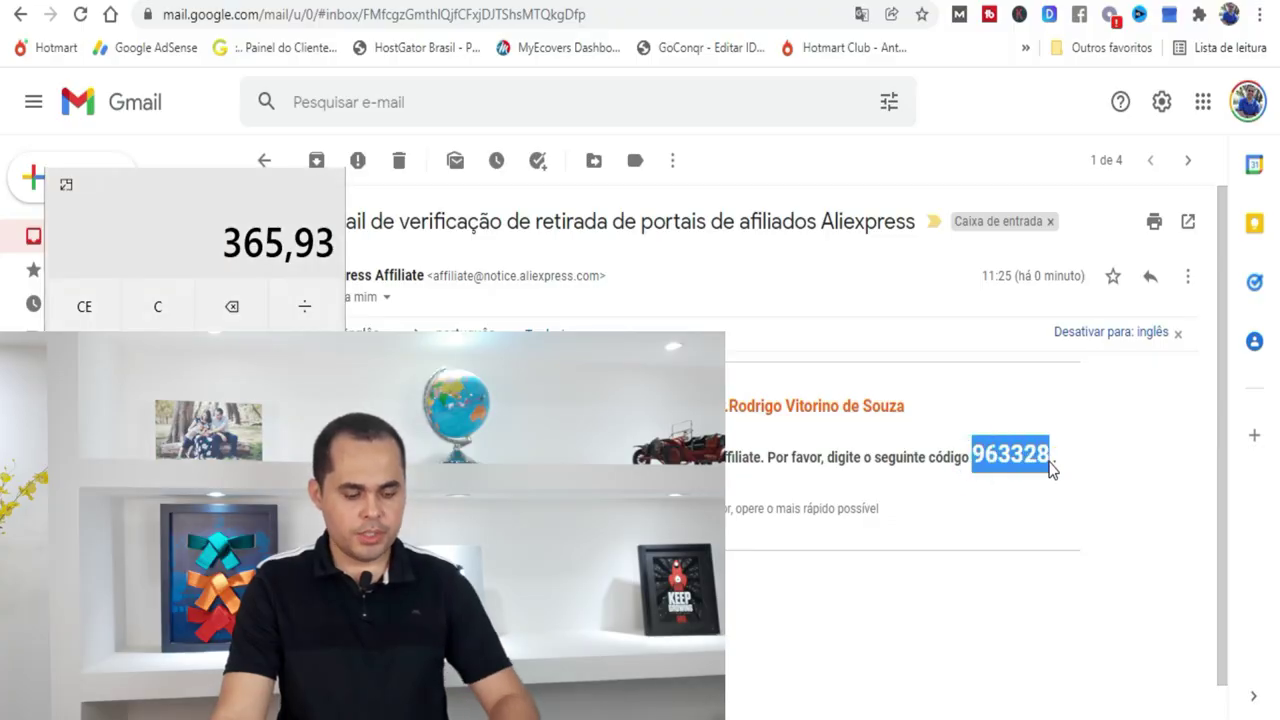
{"action": "key", "text": "ctrl+Tab"}
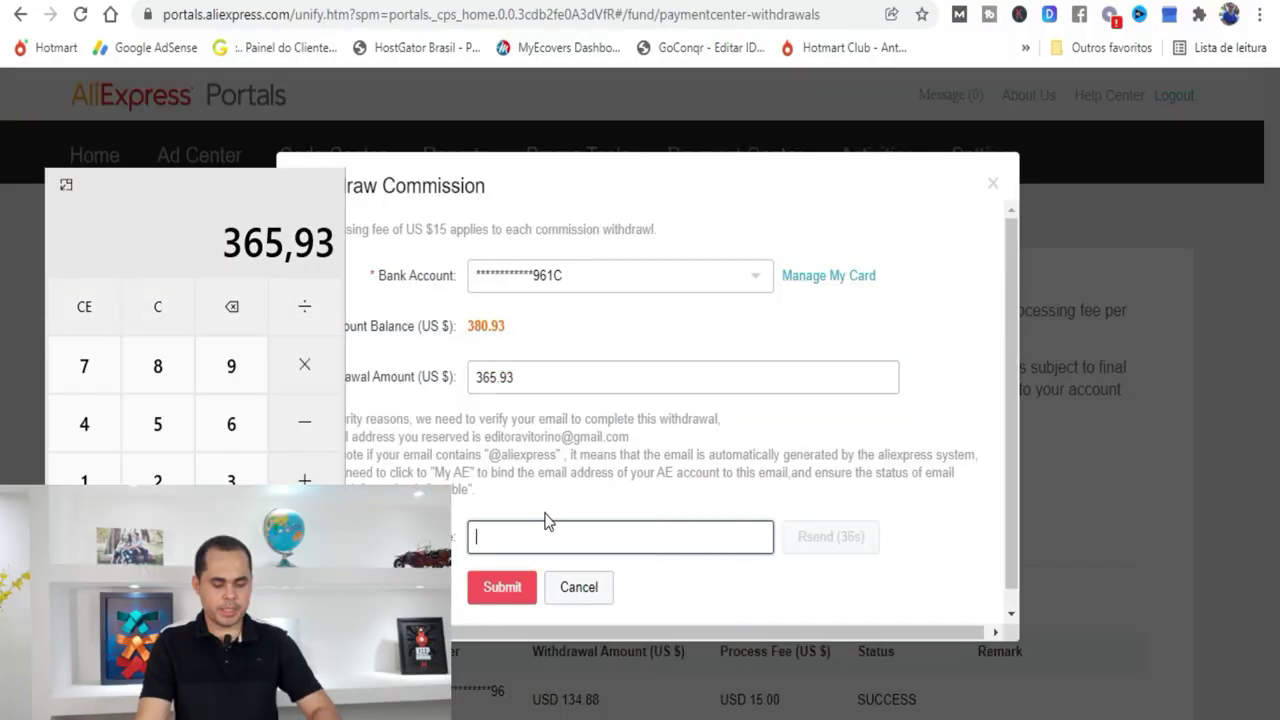
{"action": "key", "text": "ctrl+v"}
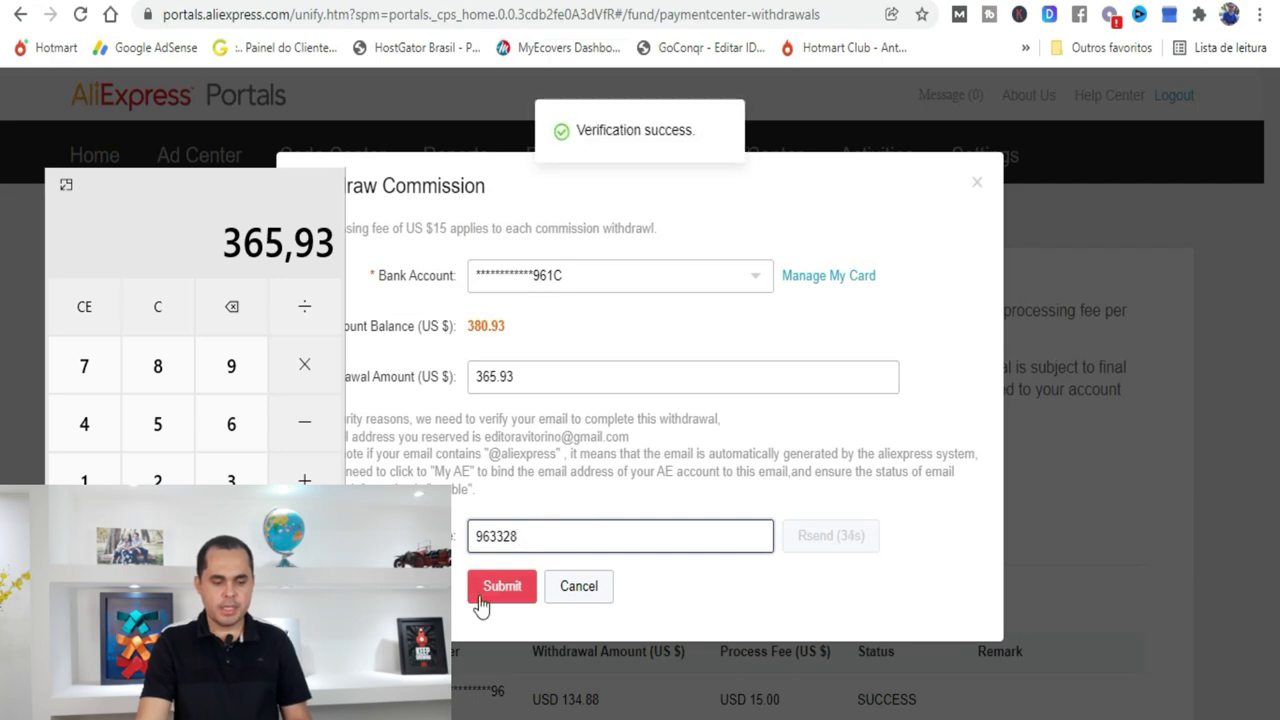
{"action": "left_click", "coordinate": [500, 590]}
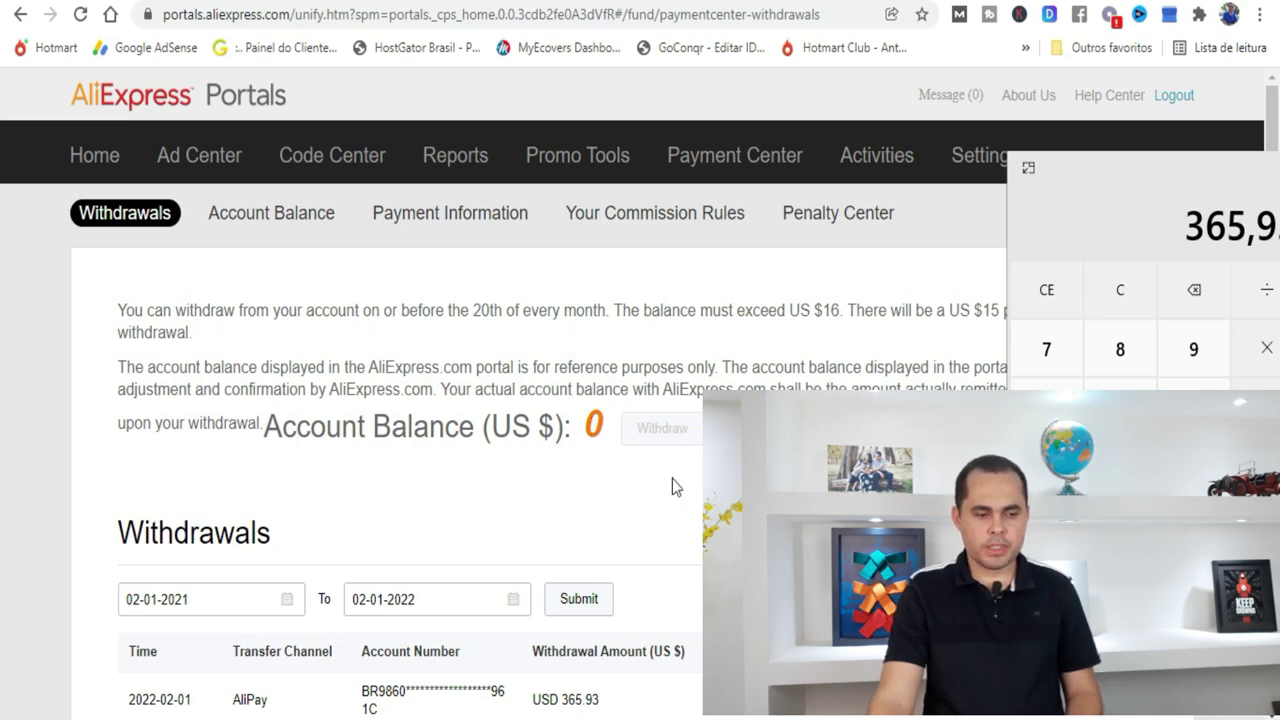
Translate the withdrawals page into Portuguese and close the calculator to view the withdrawal records
{"action": "right_click", "coordinate": [444, 328]}
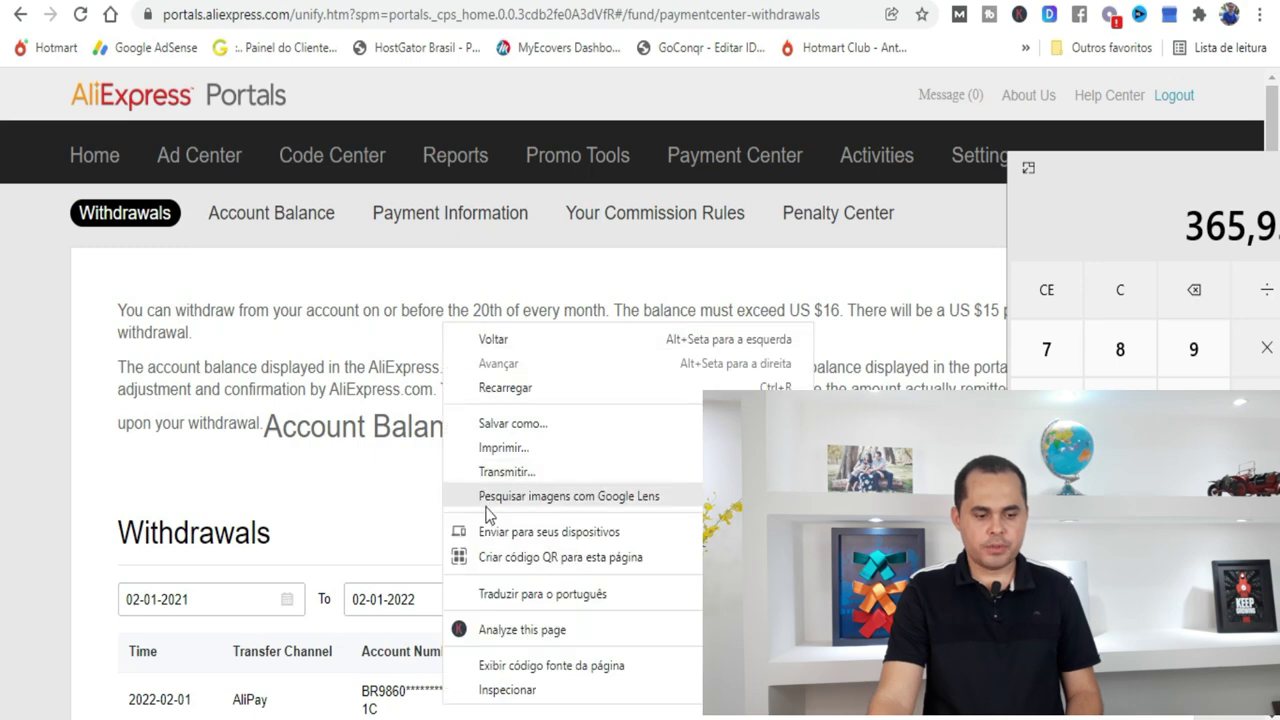
{"action": "left_click", "coordinate": [520, 594]}
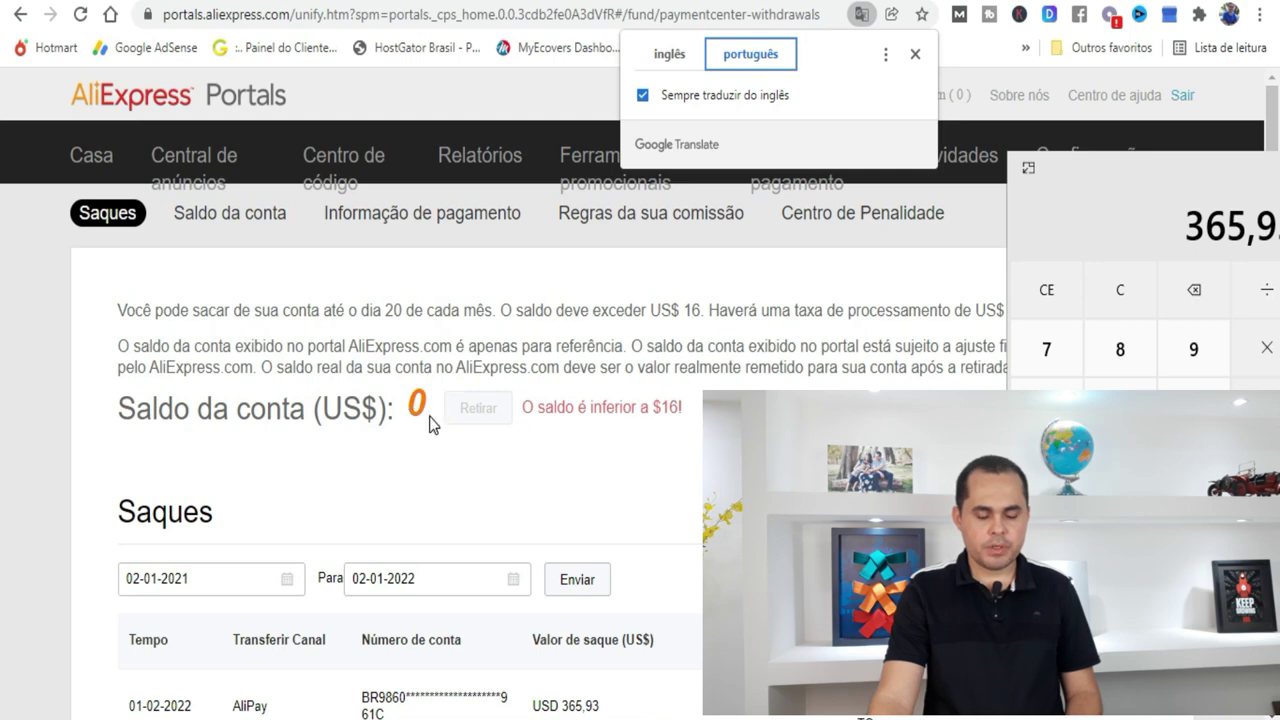
{"action": "left_click", "coordinate": [1090, 195]}
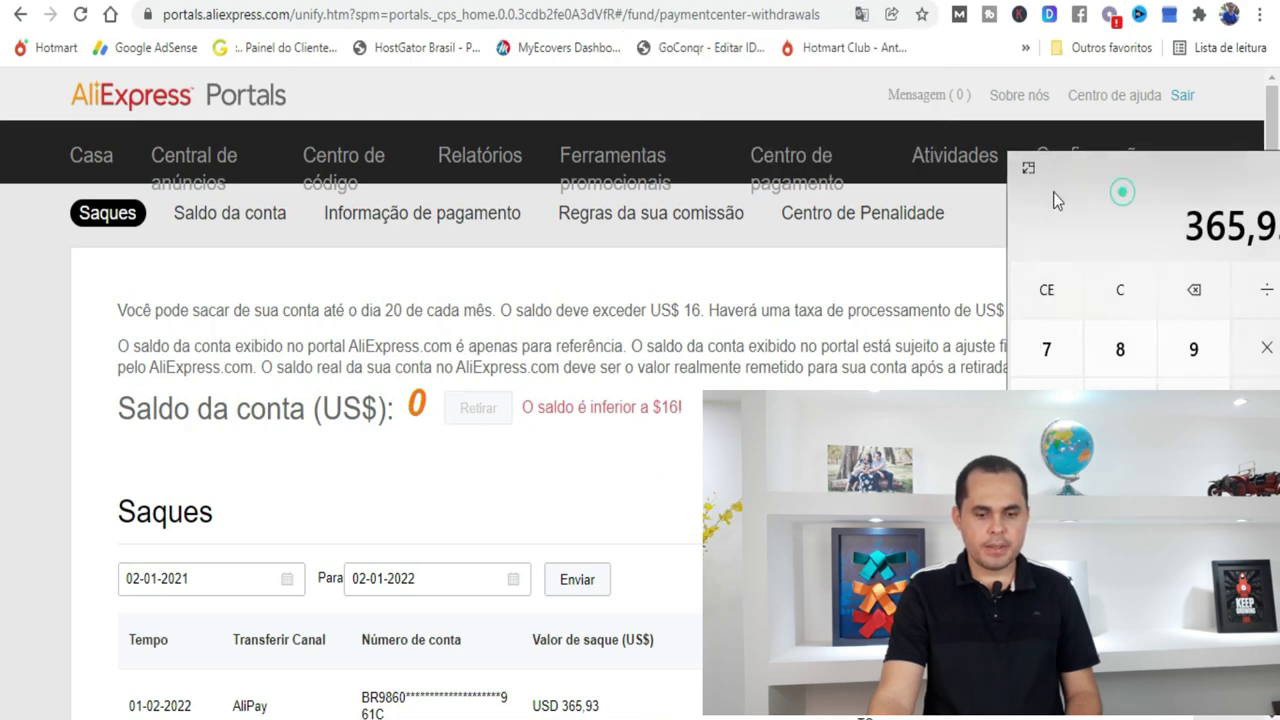
{"action": "left_click_drag", "start_coordinate": [1123, 170], "coordinate": [1101, 182]}
{"action": "left_click", "coordinate": [1157, 167]}
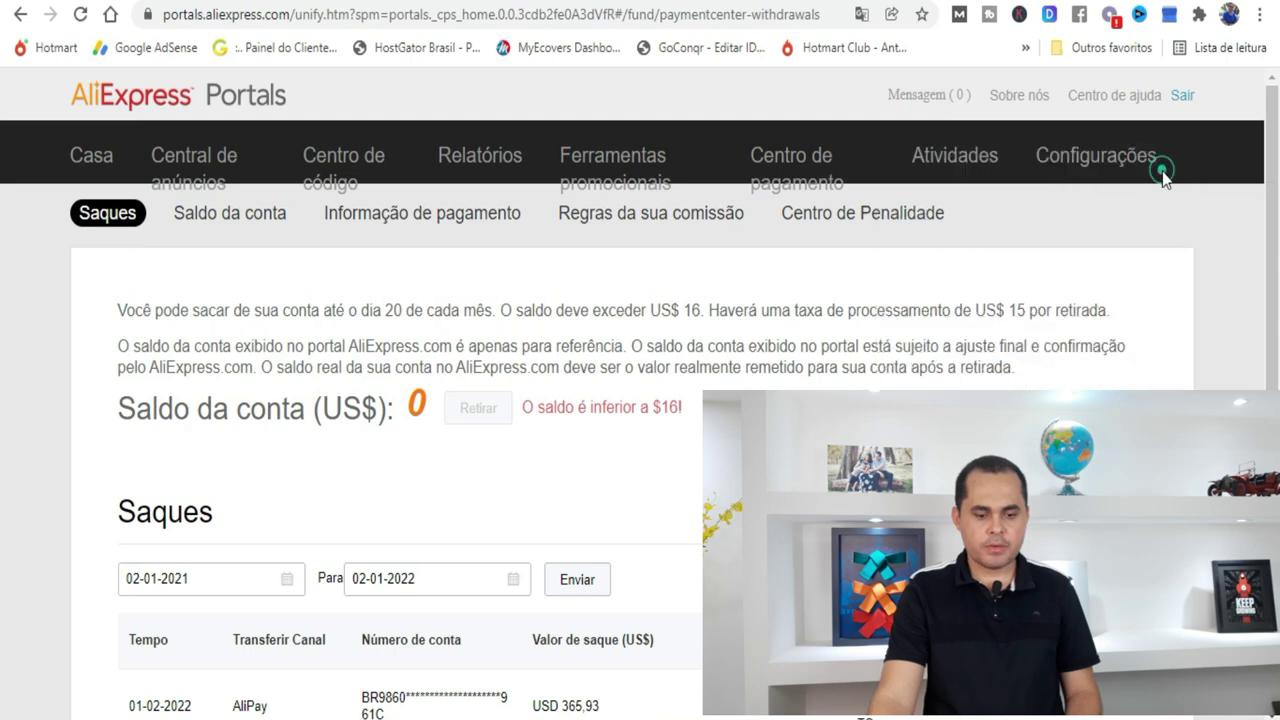
{"action": "scroll", "coordinate": [2, 235], "scroll_direction": "down", "scroll_amount": 1}
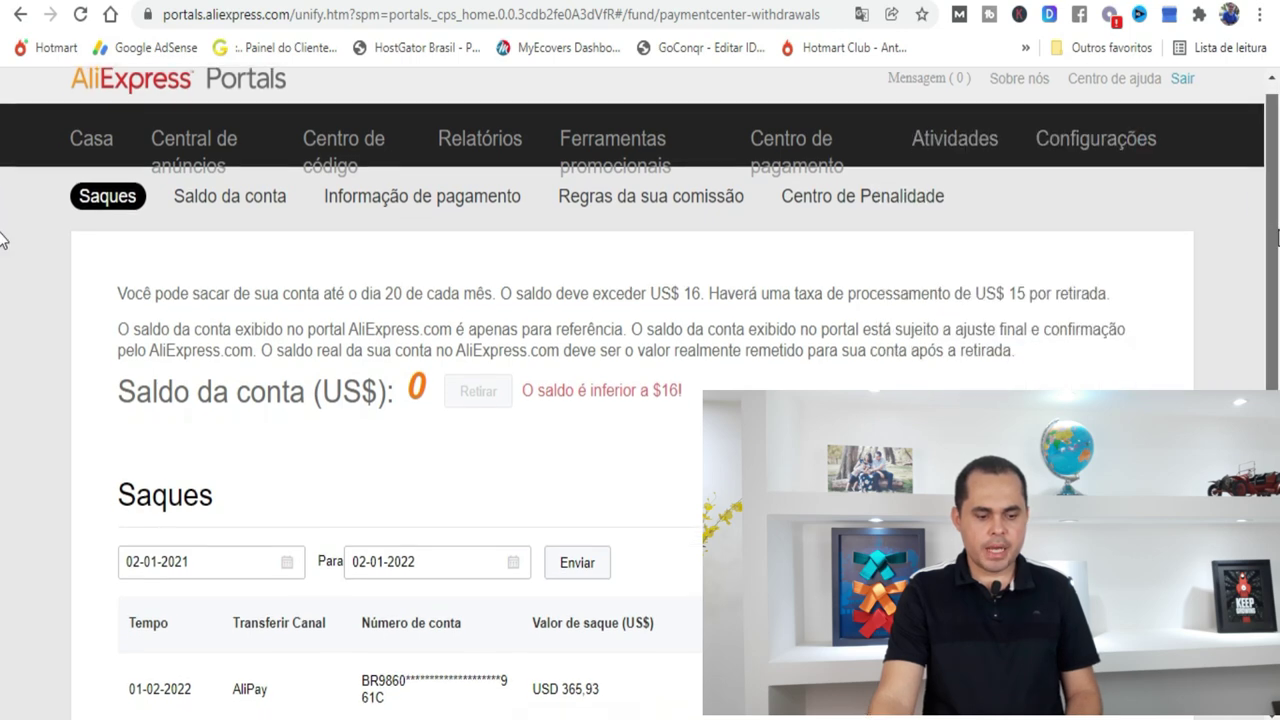